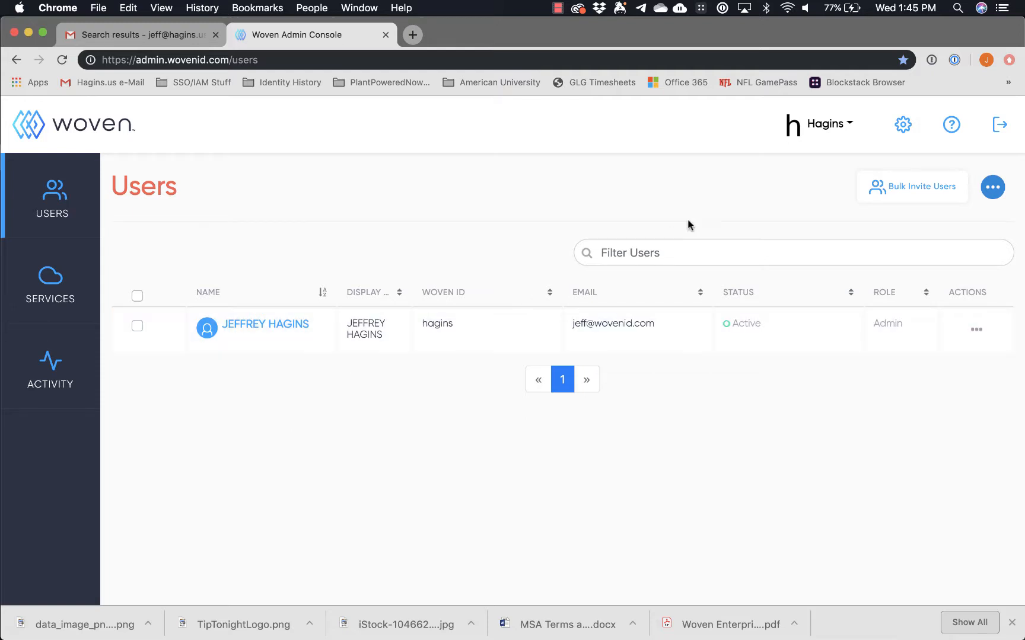
Open the '...' menu on the Users page to reveal the Add User and Add Multiple Users options.
click(995, 188)
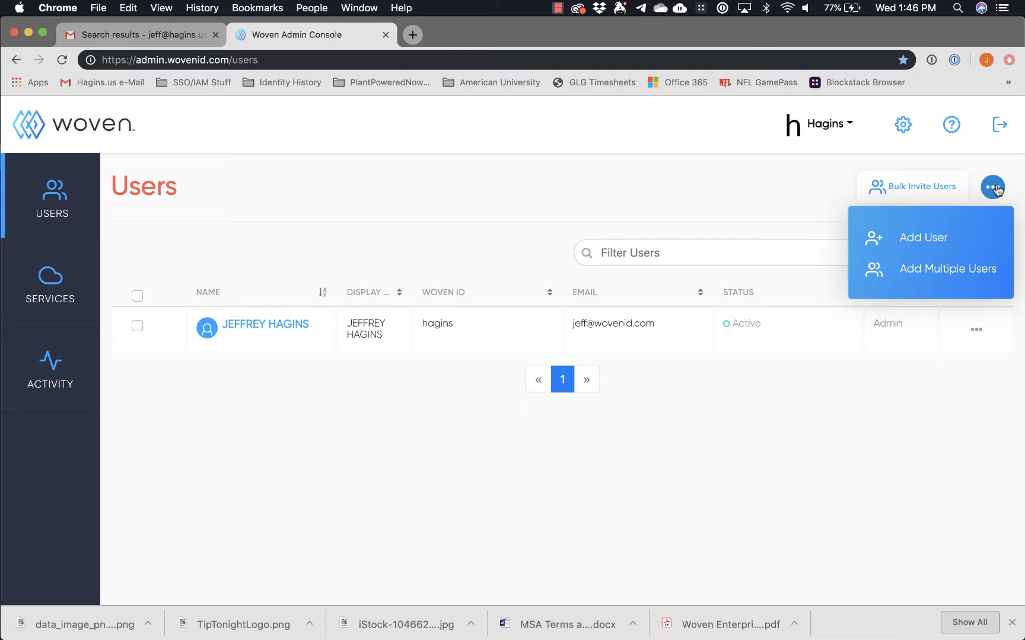
Start Add User, preview the Existing Woven User form, then return to the New to Woven form.
click(925, 238)
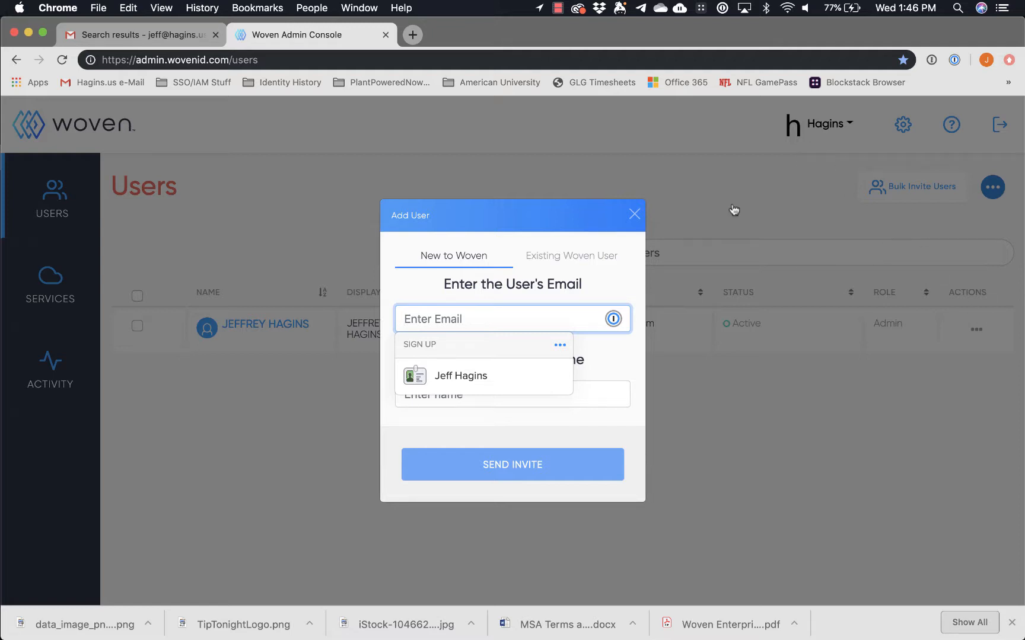
click(419, 285)
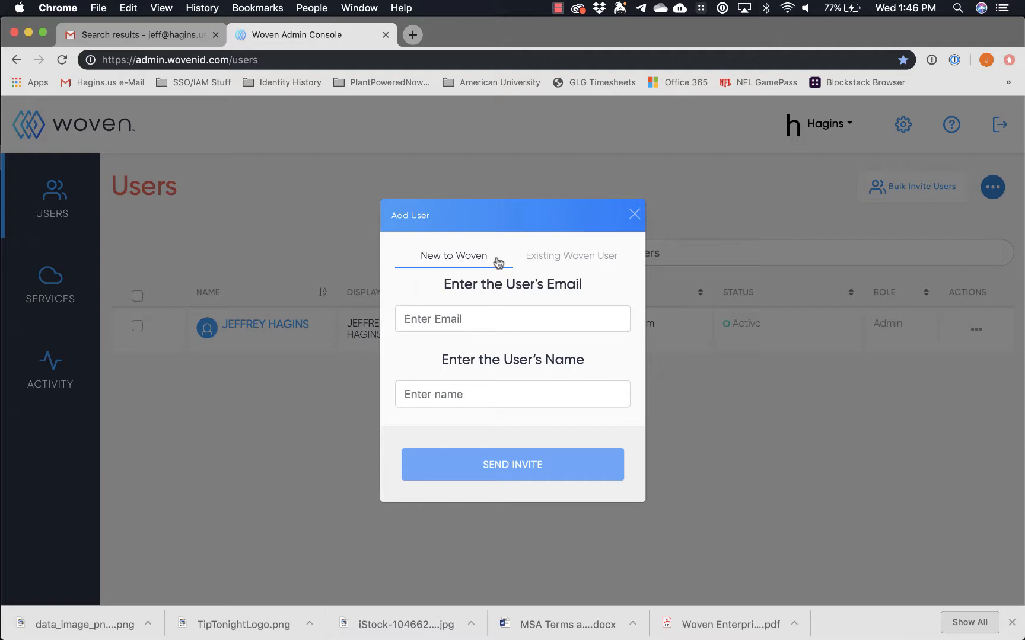
click(563, 262)
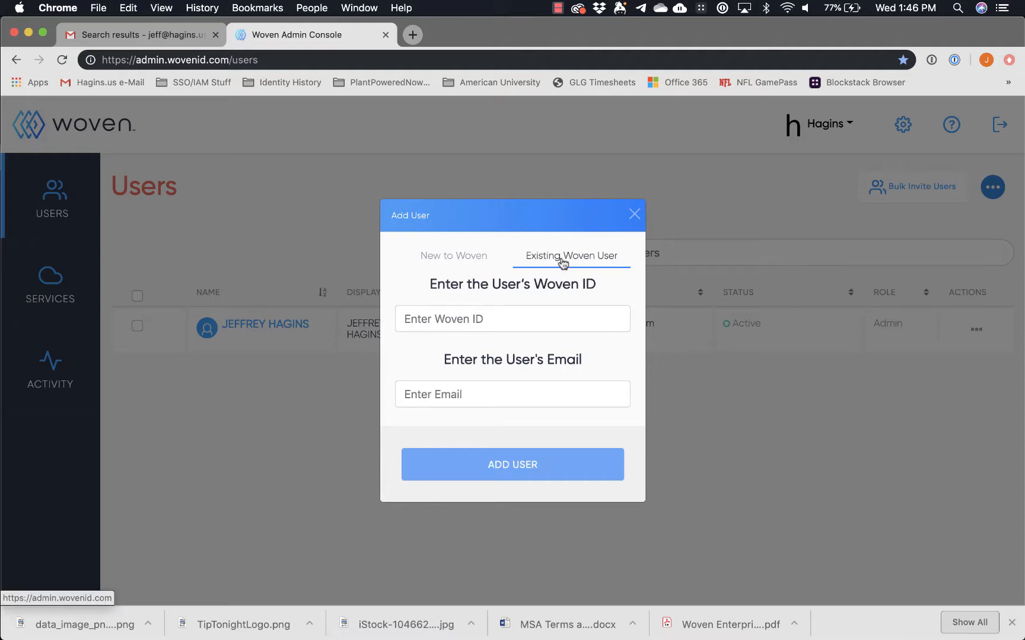
click(460, 257)
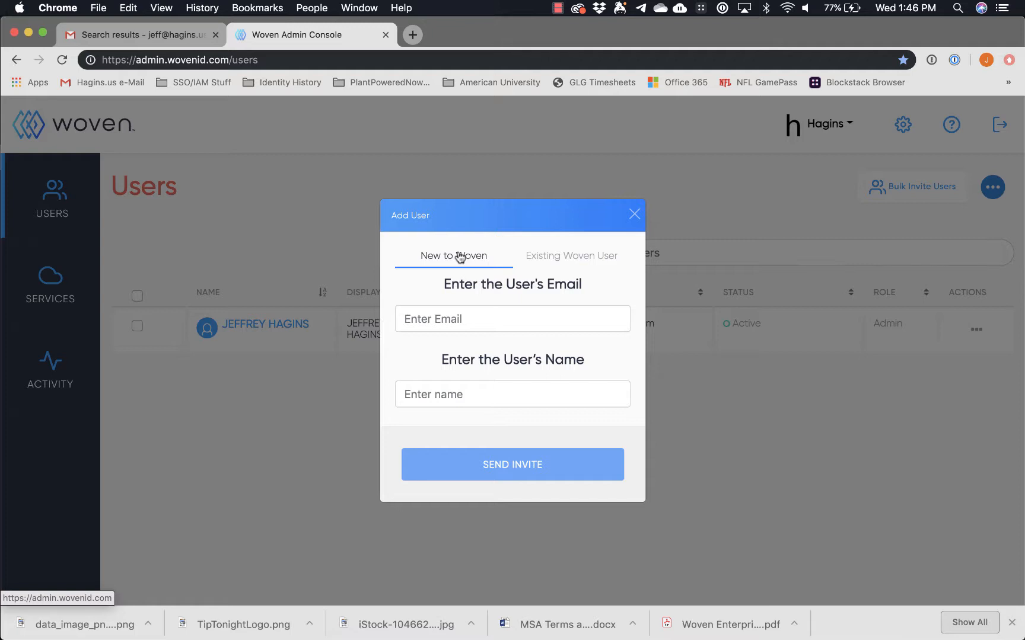
Enter the new user's e-mail address and the name 'Training User', then send the invite.
click(455, 320)
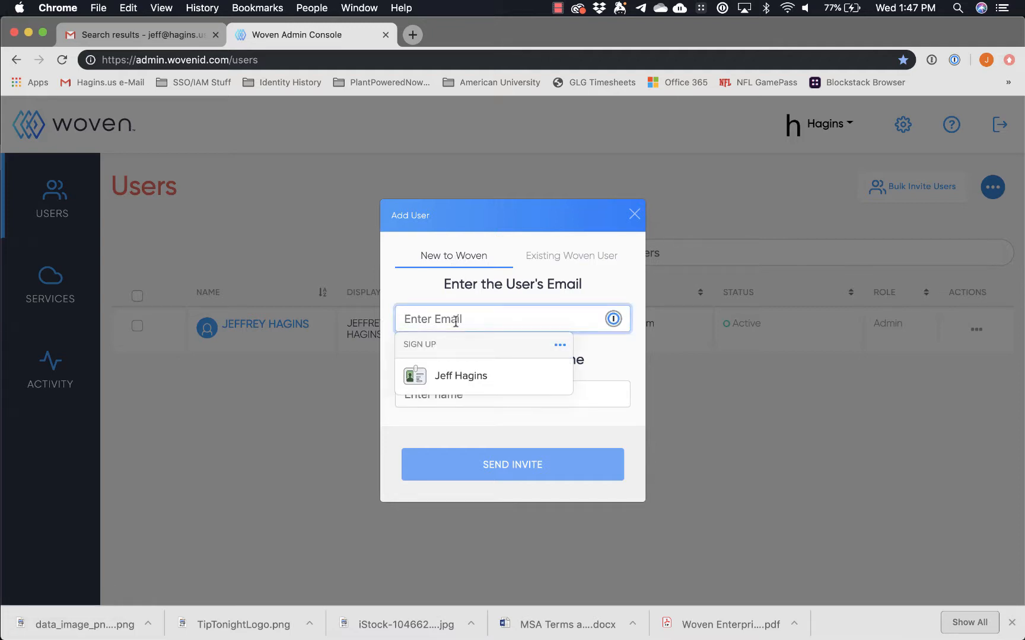
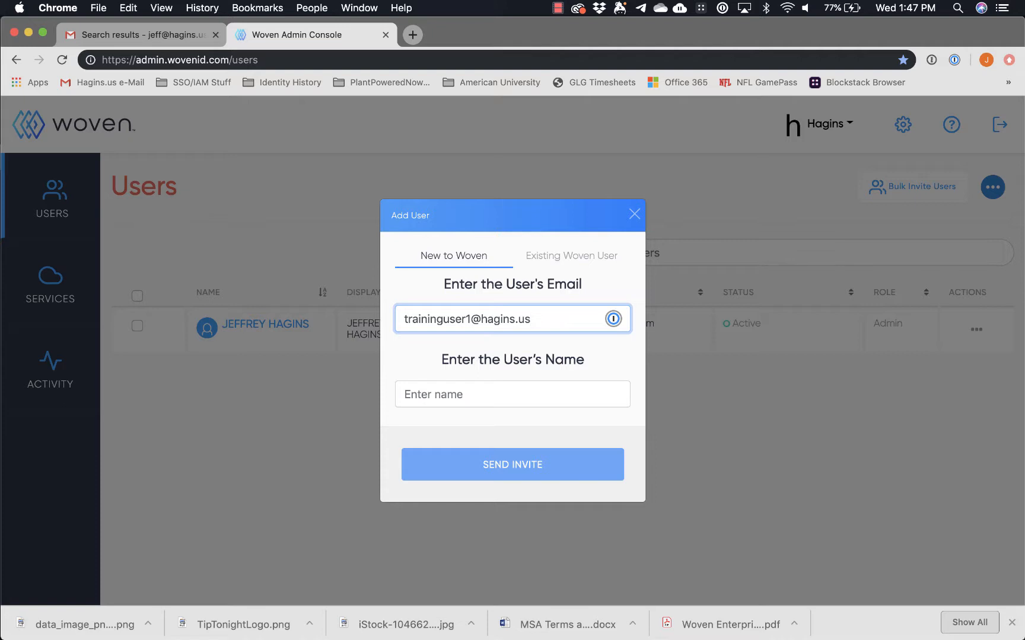
key(Tab)
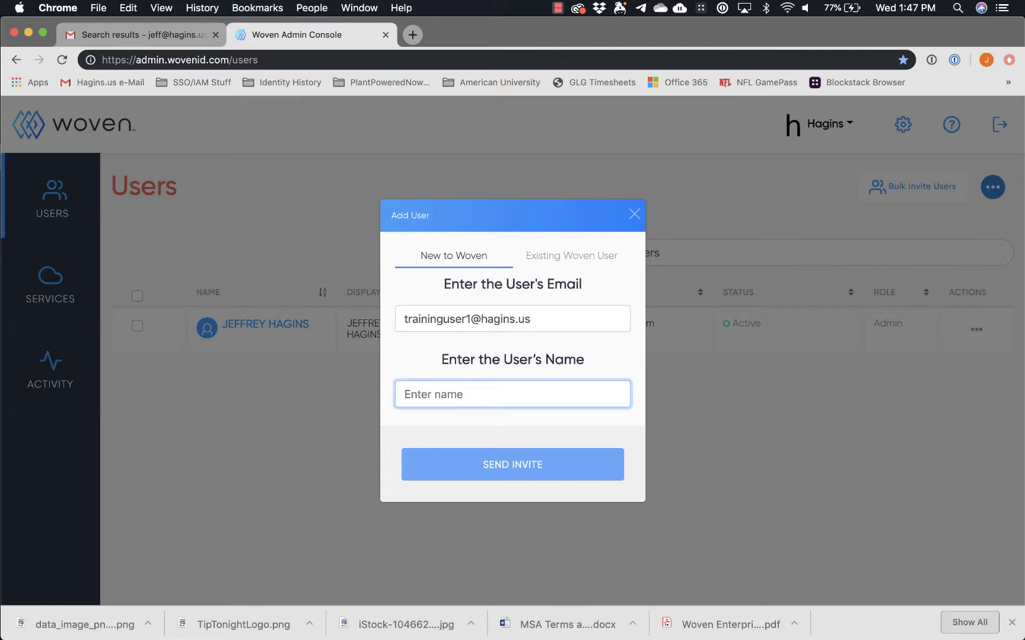
text(Training User)
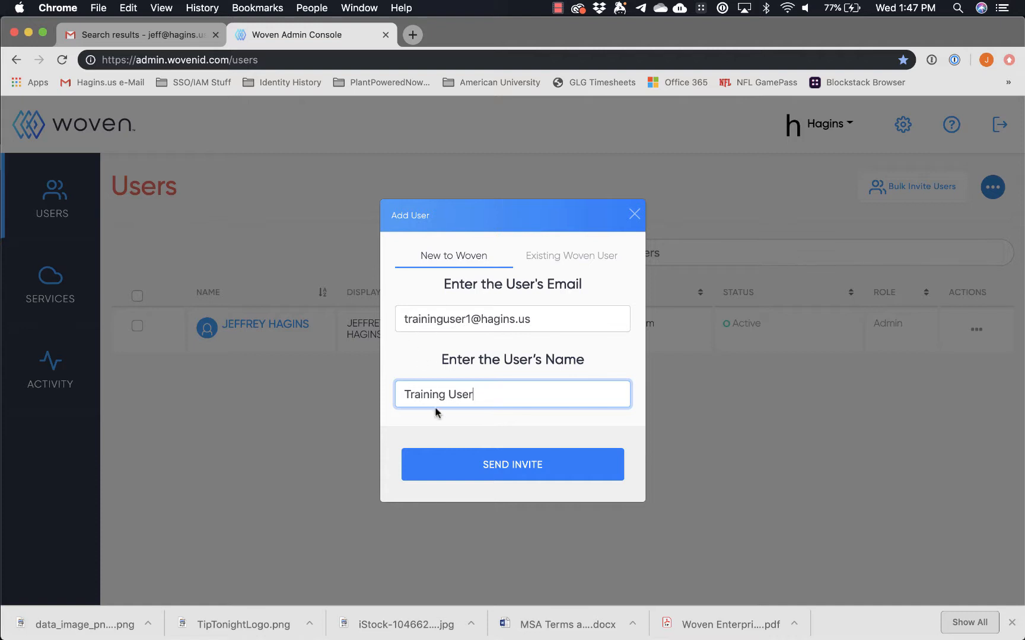
click(452, 472)
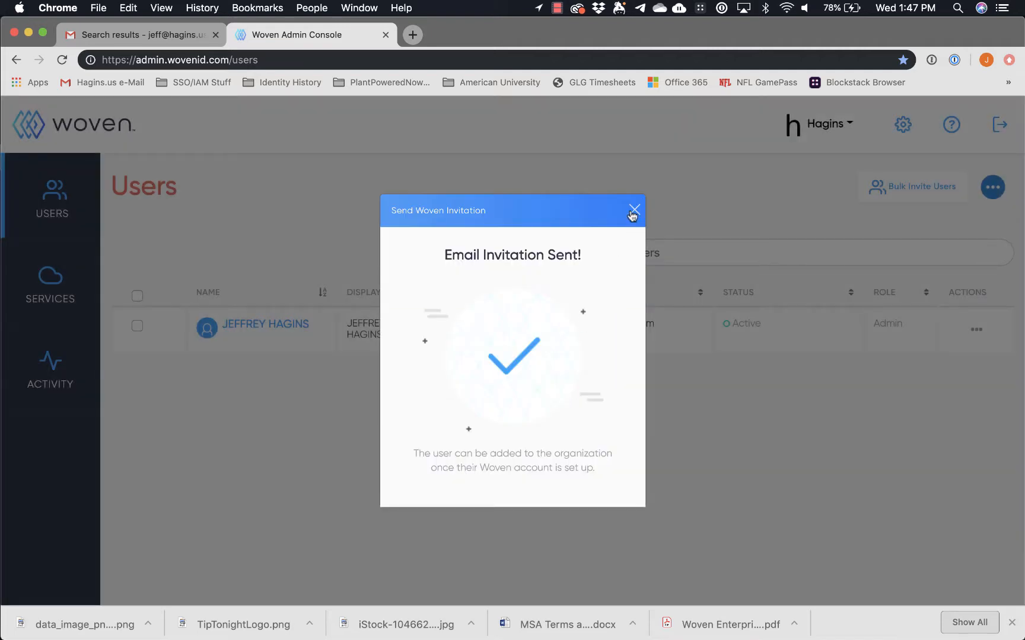
Close the Email Invitation Sent dialog to see Training User listed as Invited.
click(634, 210)
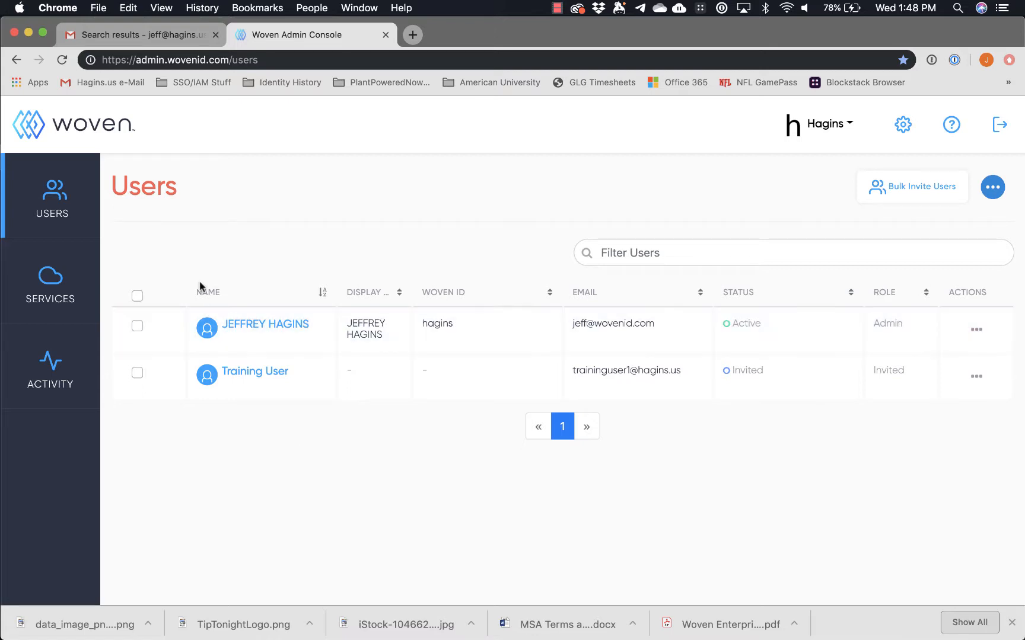
Find and read the Woven invitation email in Gmail, then go back to the admin console.
click(144, 34)
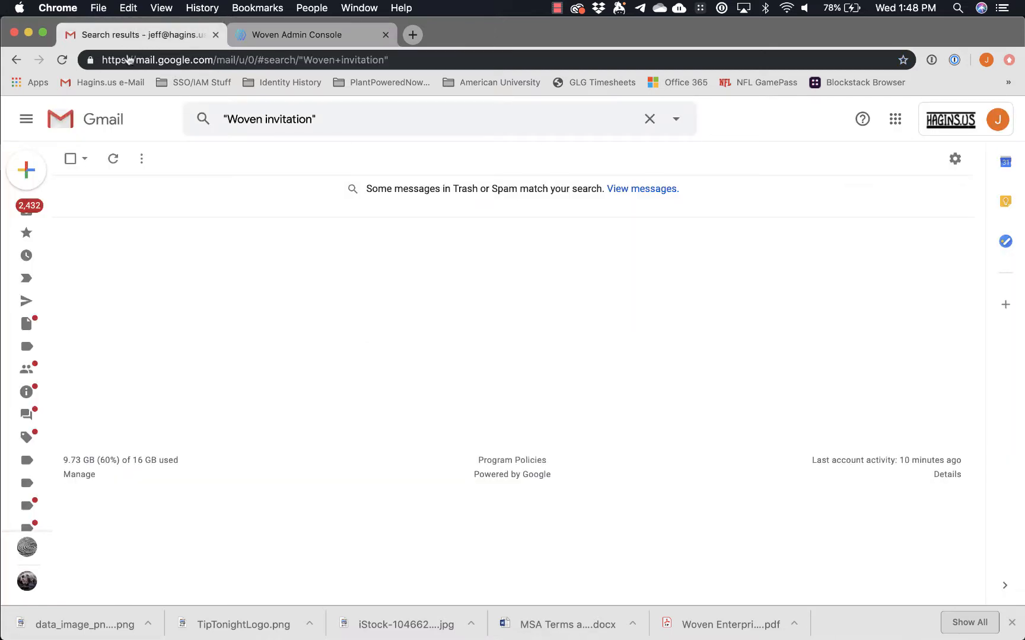
click(62, 60)
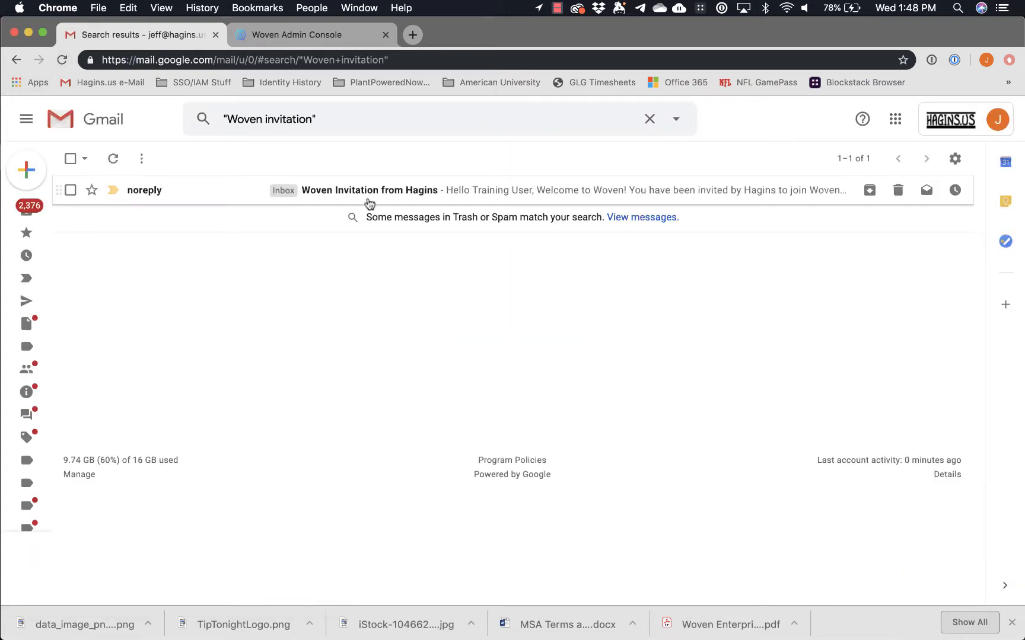
click(359, 194)
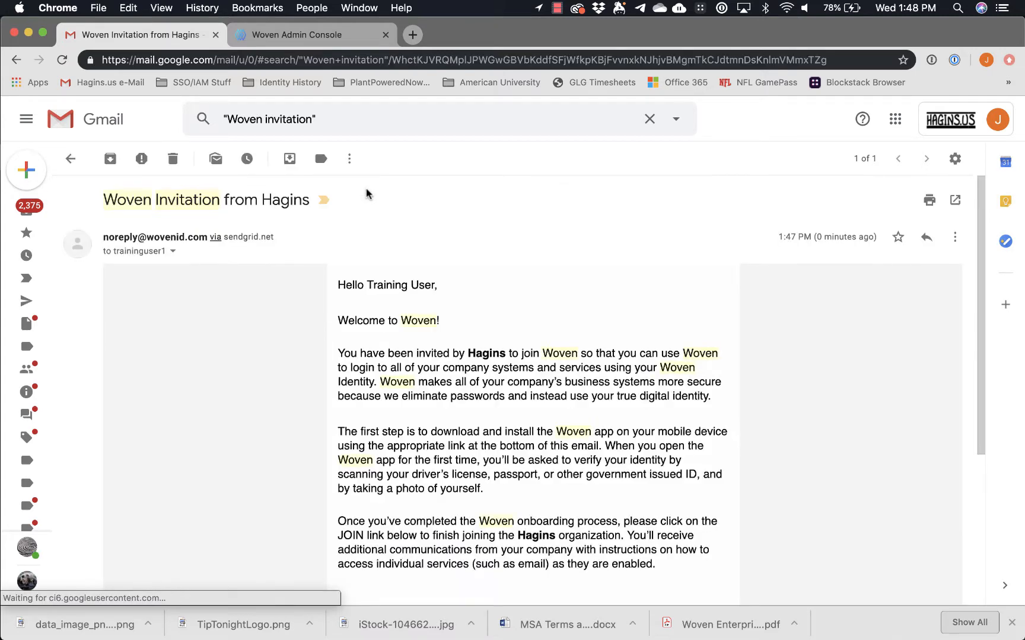
scroll(319, 382, down, 5)
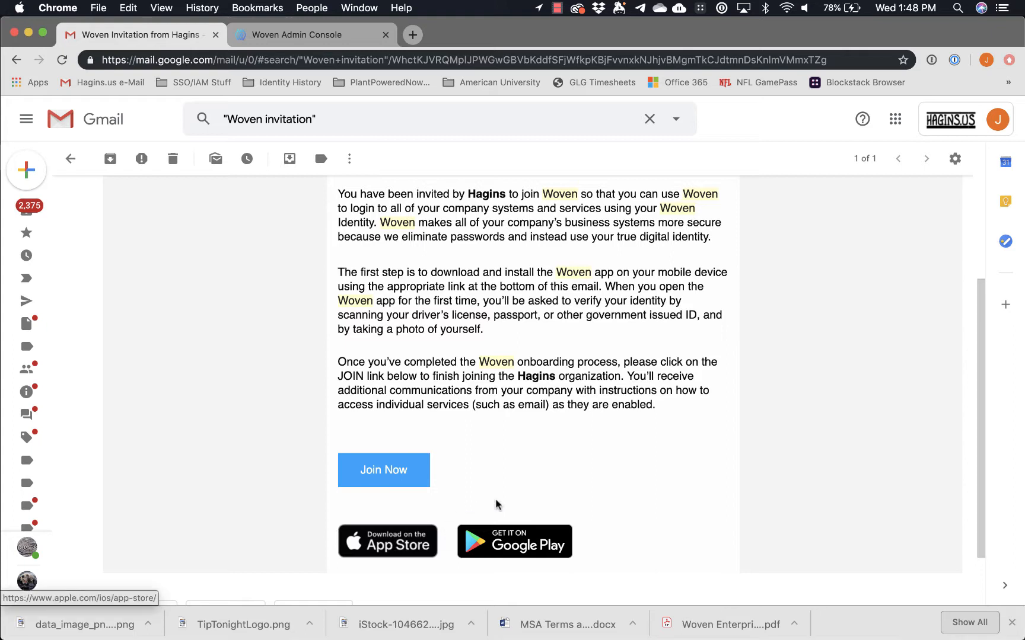
scroll(492, 453, up, 2)
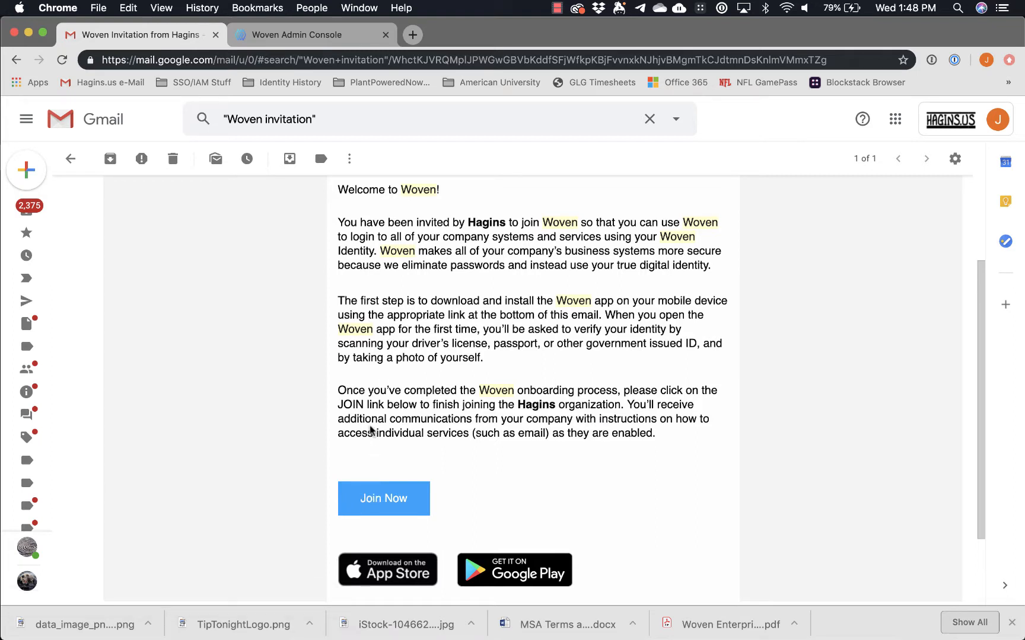
scroll(368, 368, up, 2)
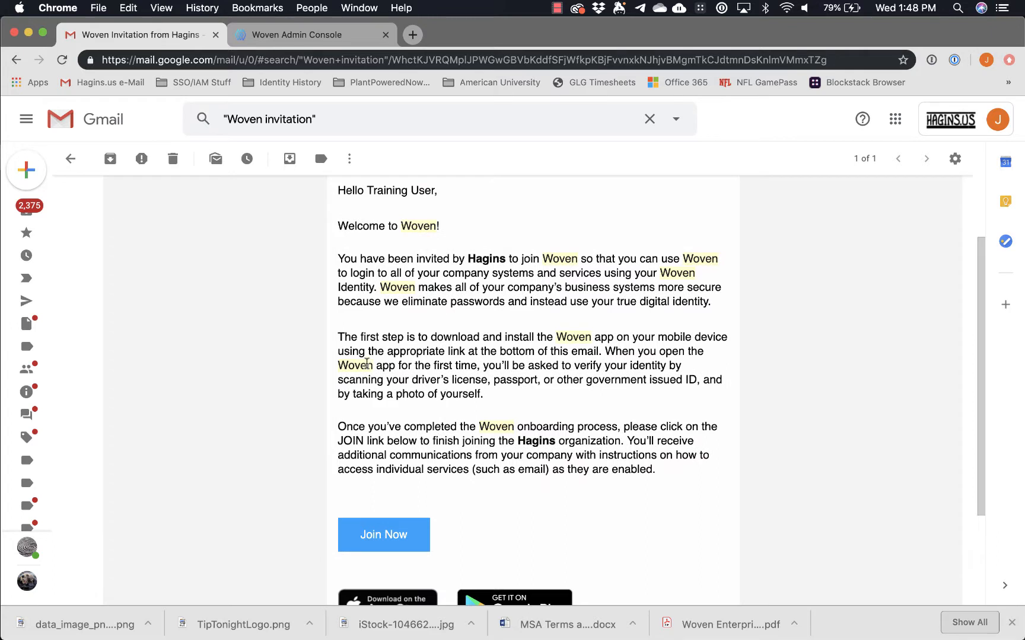
click(276, 39)
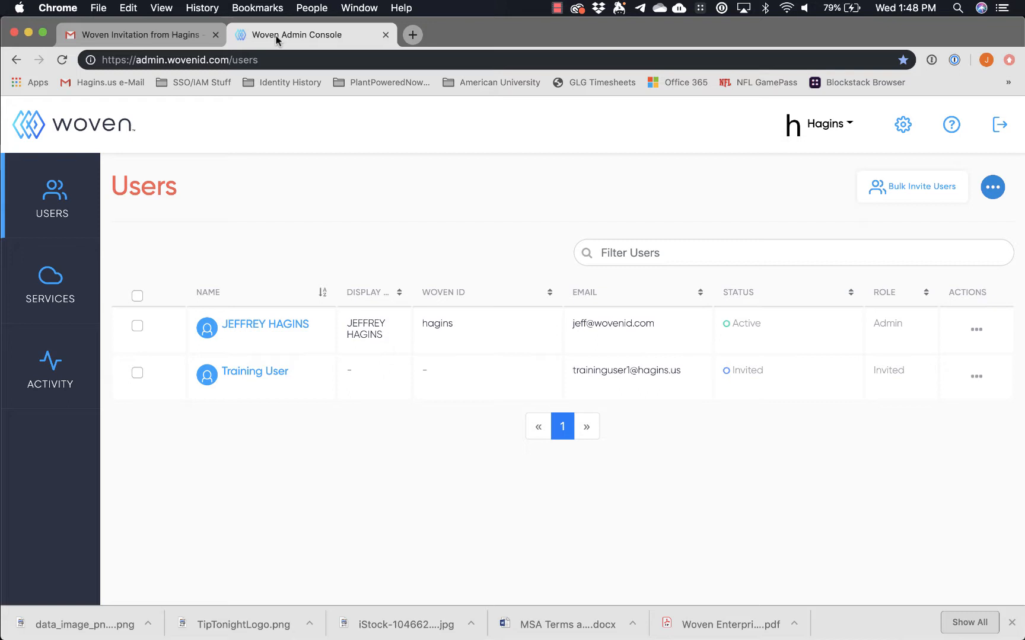
click(976, 377)
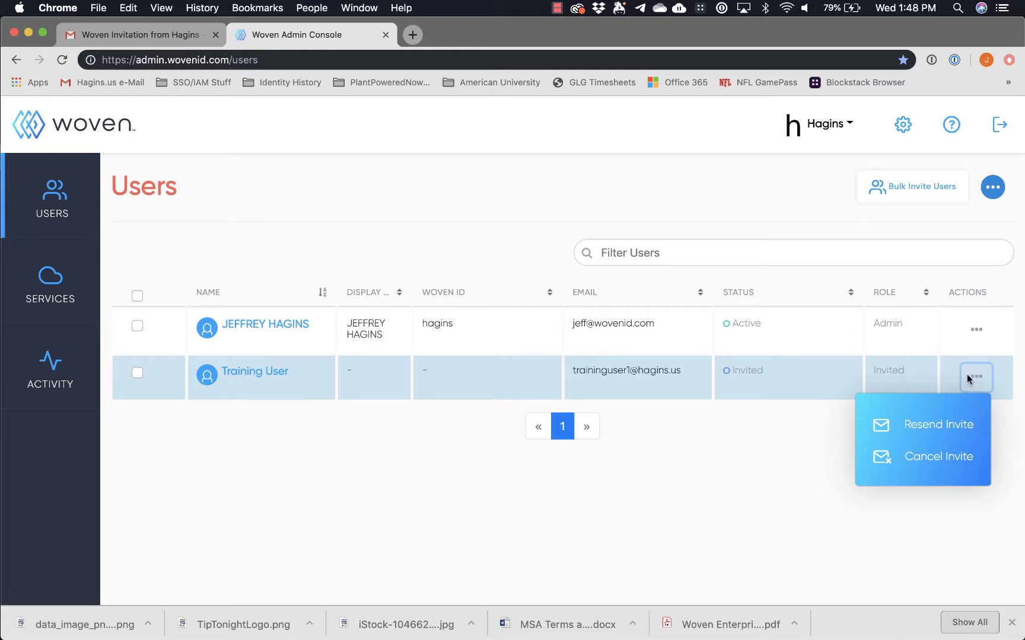
click(762, 491)
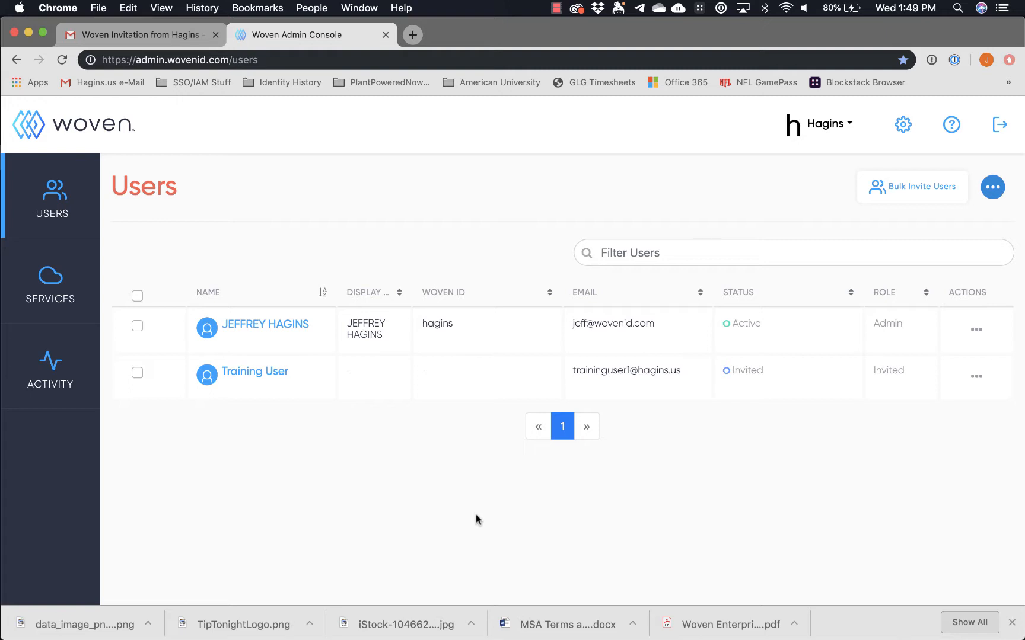
Reopen the Add User dialog from the '...' menu and switch to the Existing Woven User form.
click(998, 187)
click(935, 236)
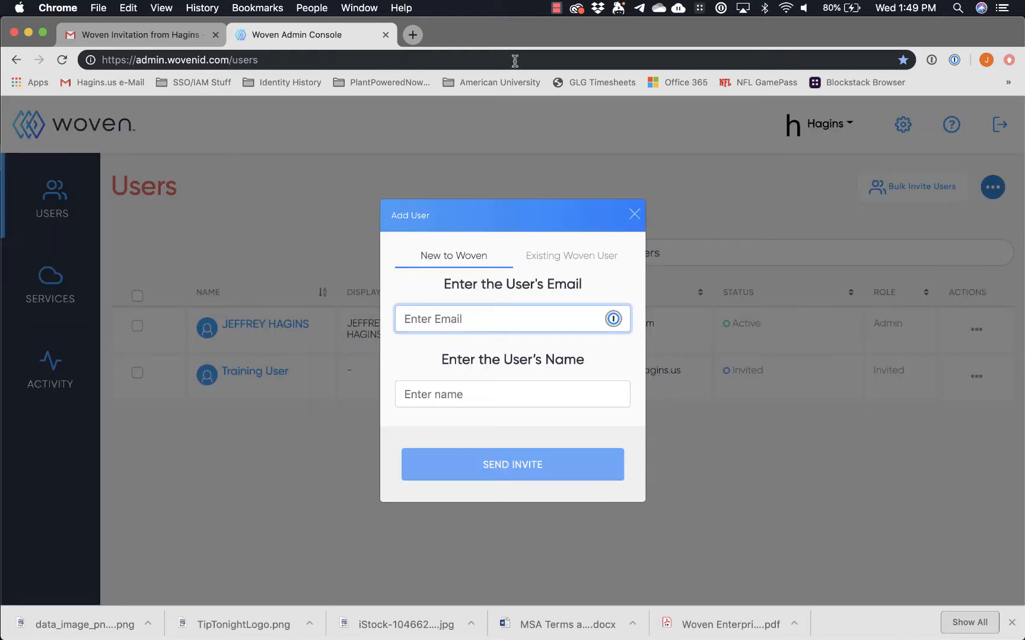
click(556, 7)
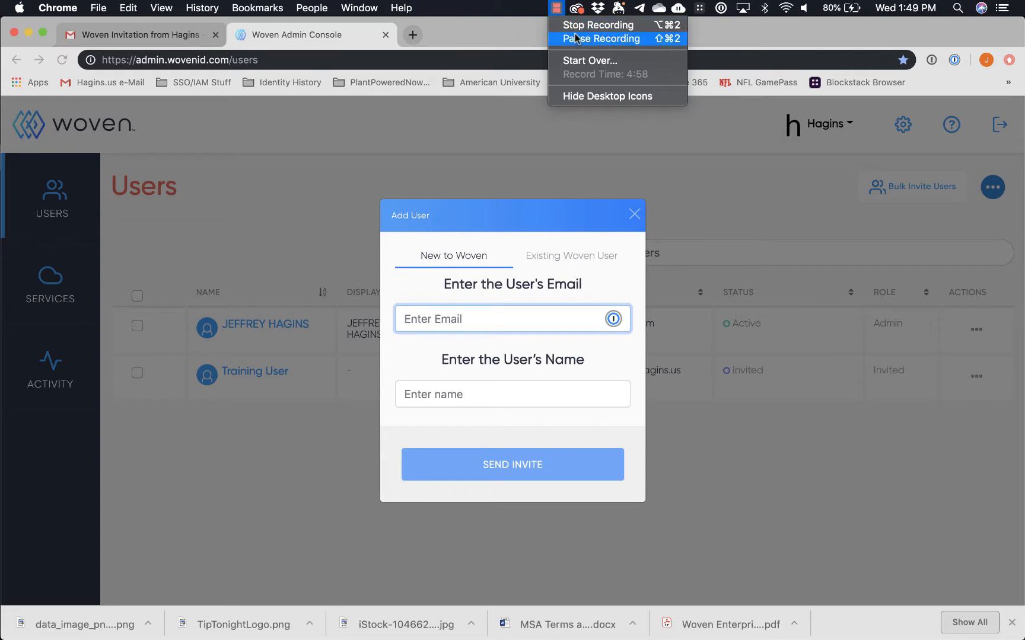
click(555, 274)
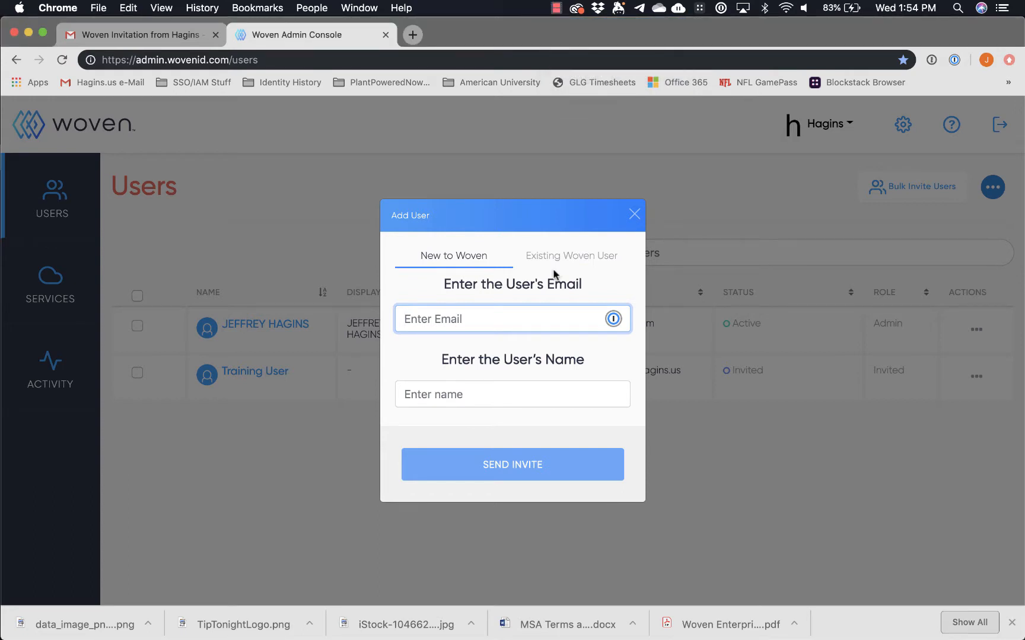
click(555, 258)
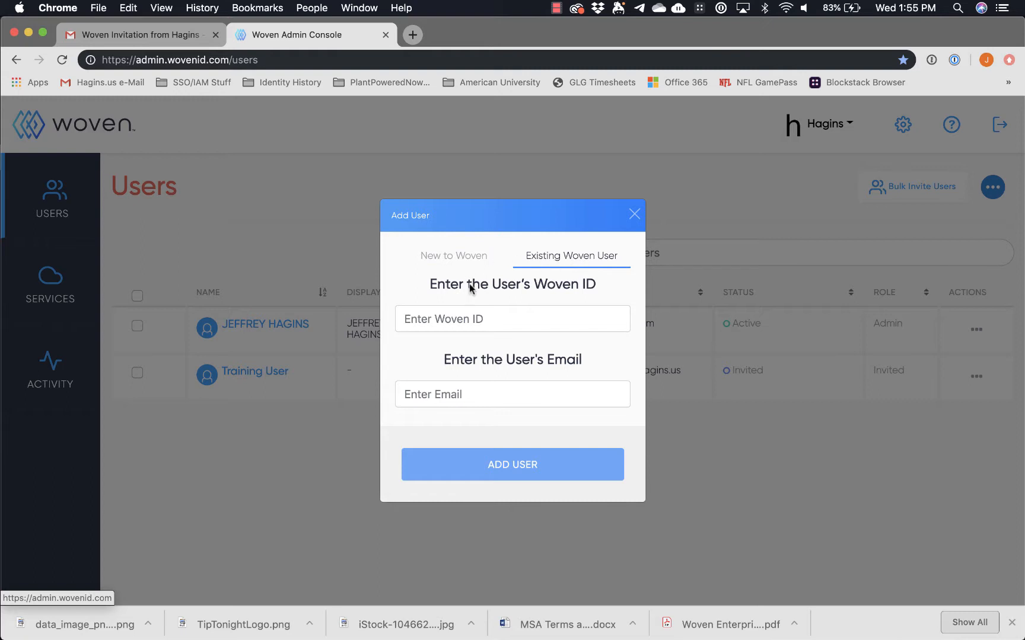
Enter the existing user's Woven ID and e-mail address, then submit with ADD USER.
click(466, 317)
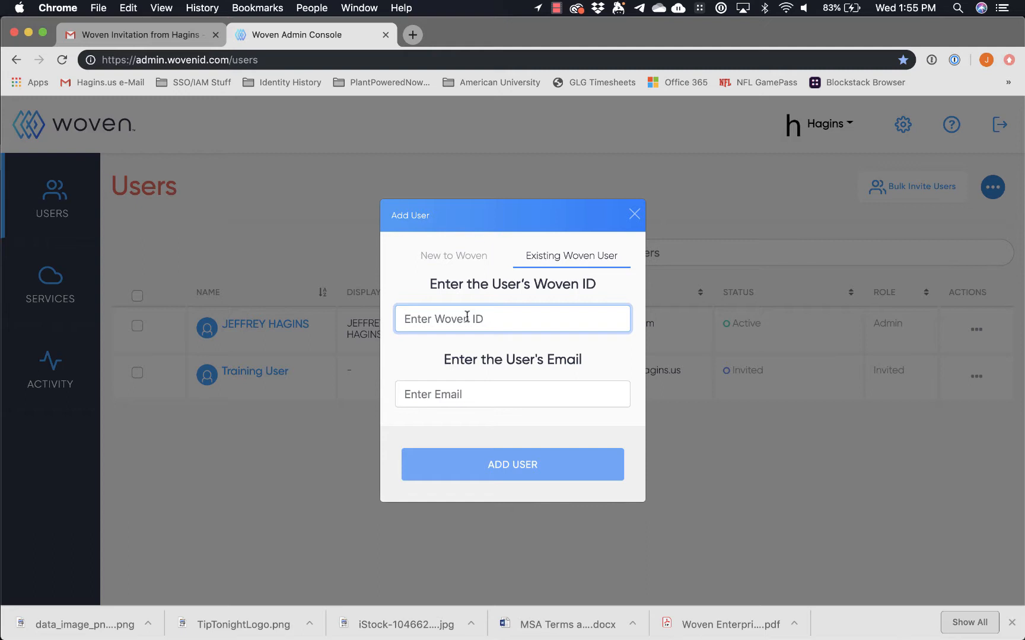
text(traininguser1)
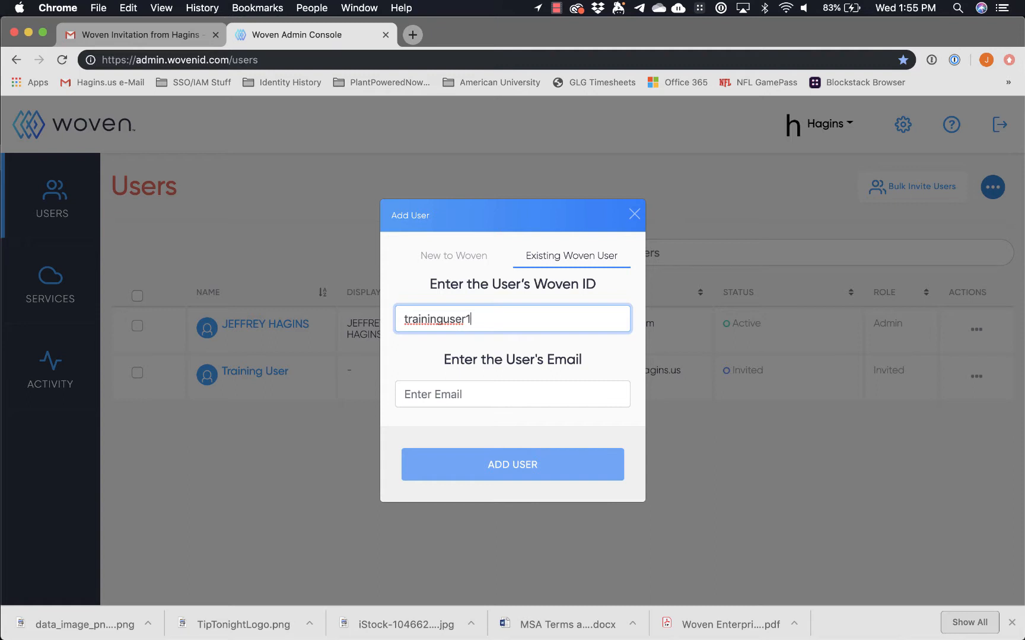
text(a)
click(483, 399)
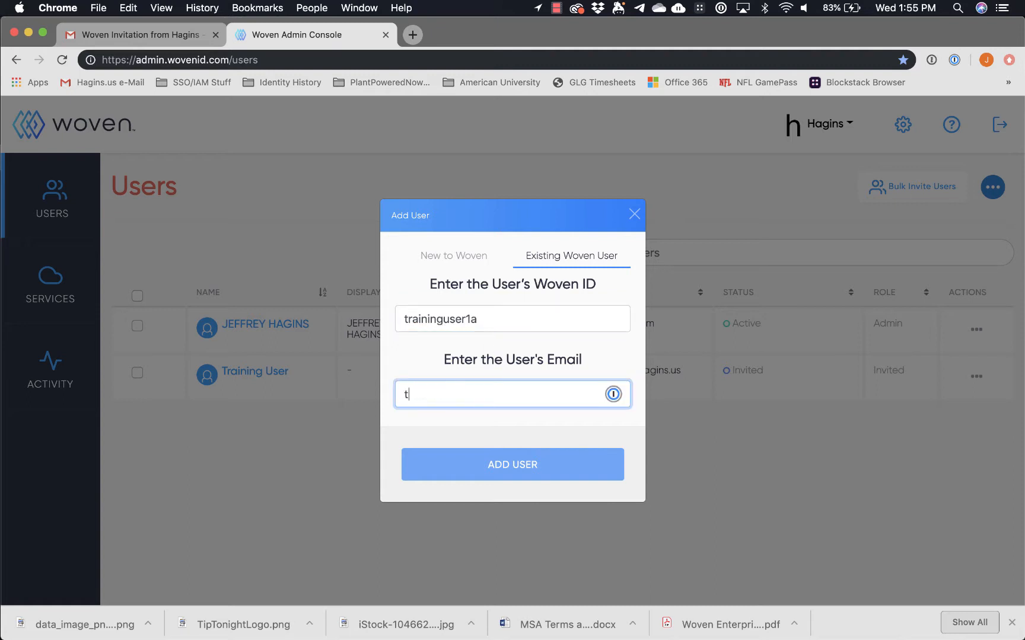
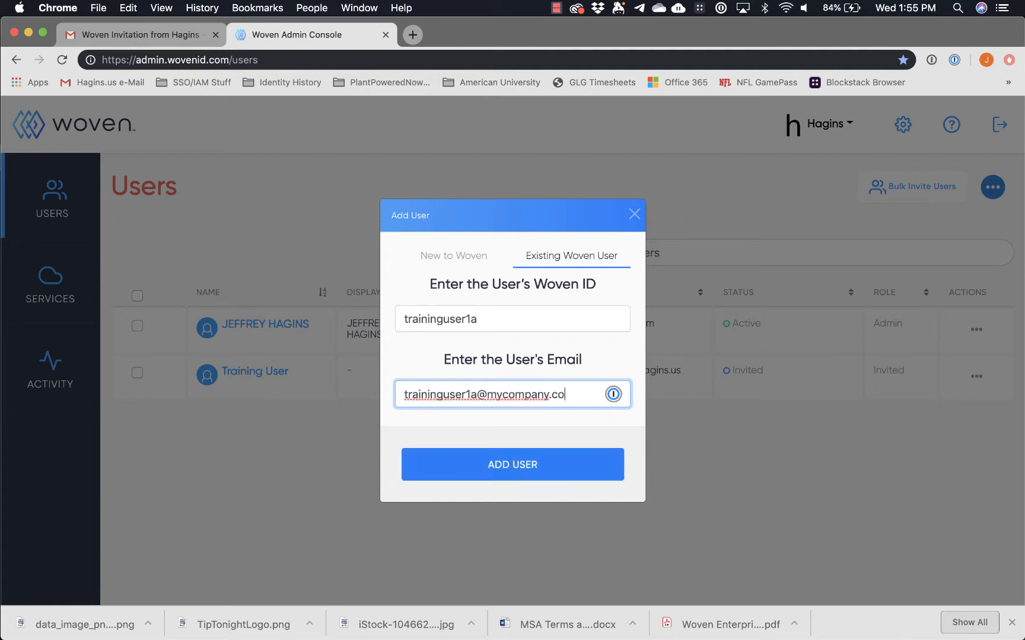
click(497, 467)
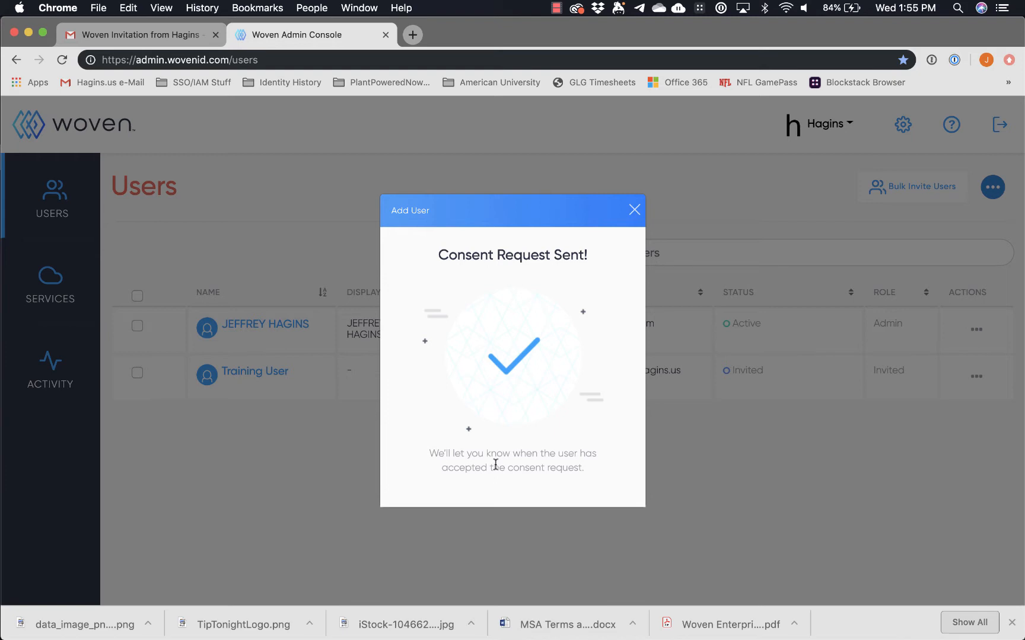
Close the Consent Request Sent dialog so the new user appears as Pending Employee.
click(633, 210)
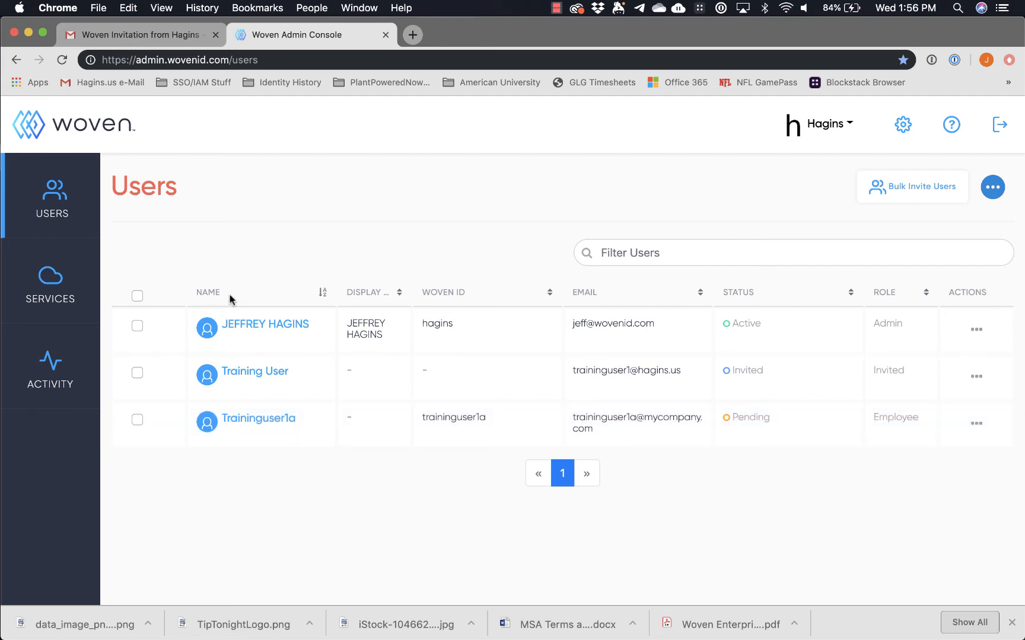
Reload the Users list until the existing Woven user's status changes from Pending to Active.
click(62, 61)
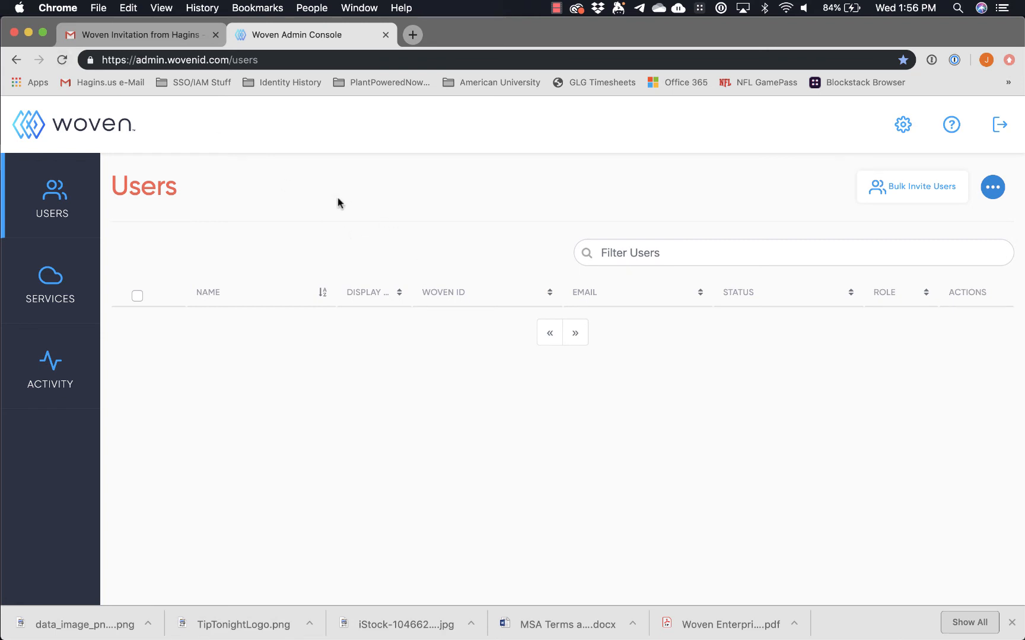
click(61, 60)
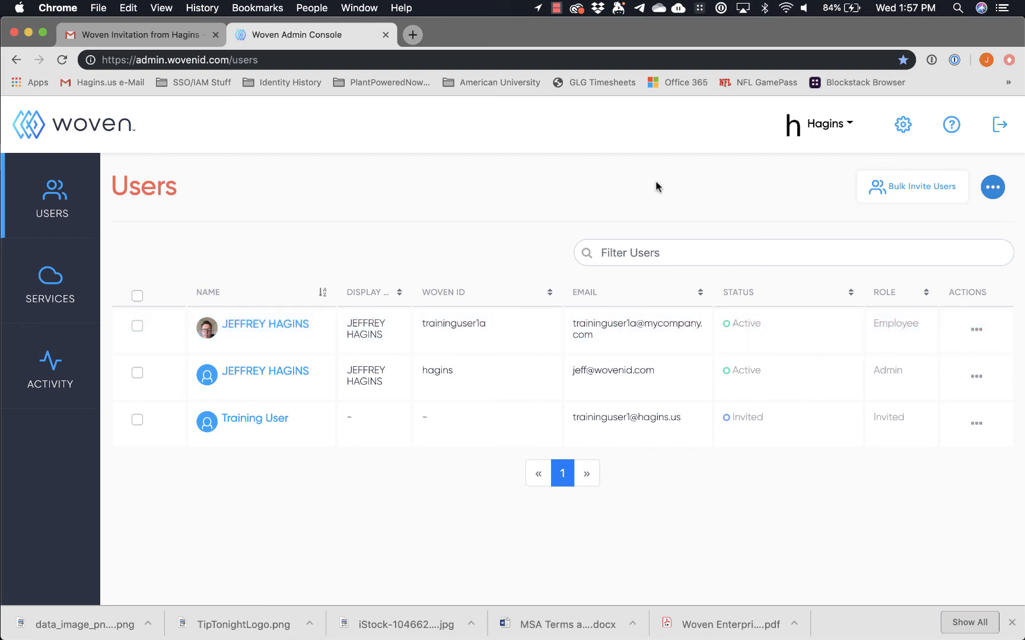
click(556, 8)
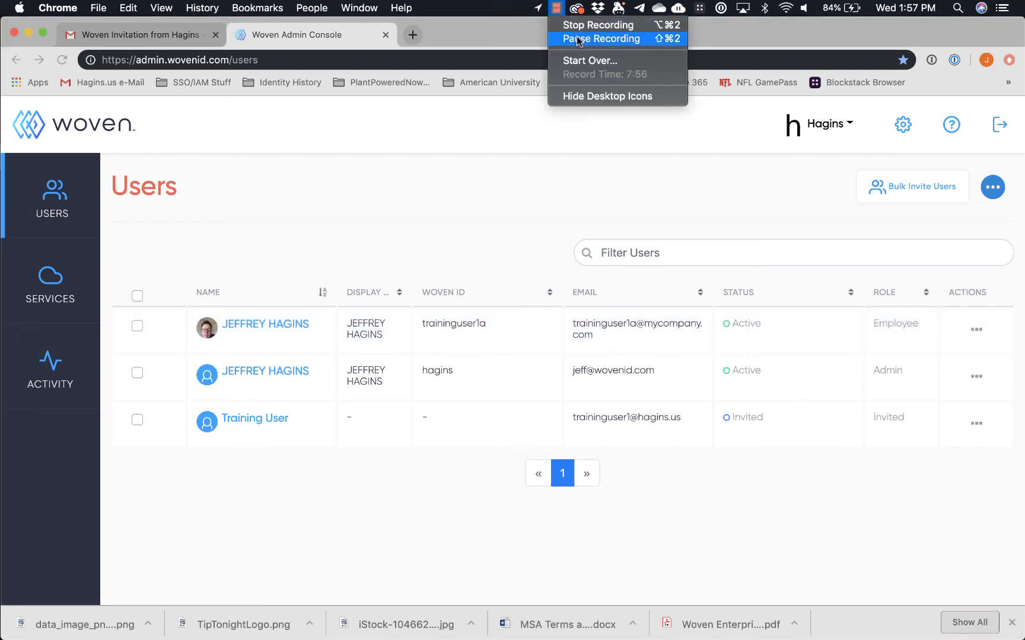